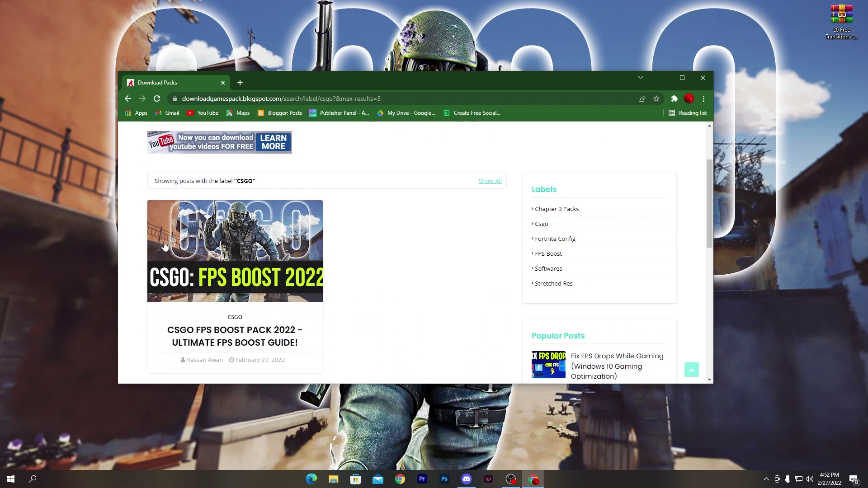
- Open the CSGO FPS Boost Pack 2022 post, locate its download link, and minimize the browser
left_click(232, 230)
scroll(411, 208, "down", 10)
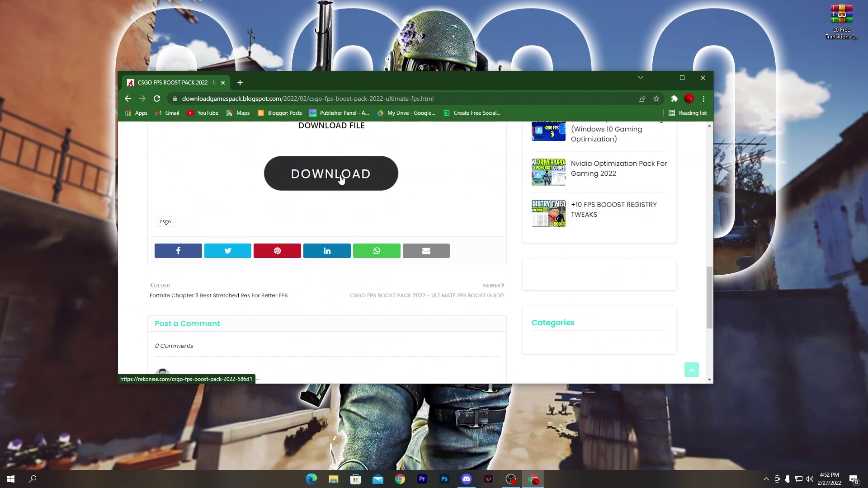
left_click(662, 79)
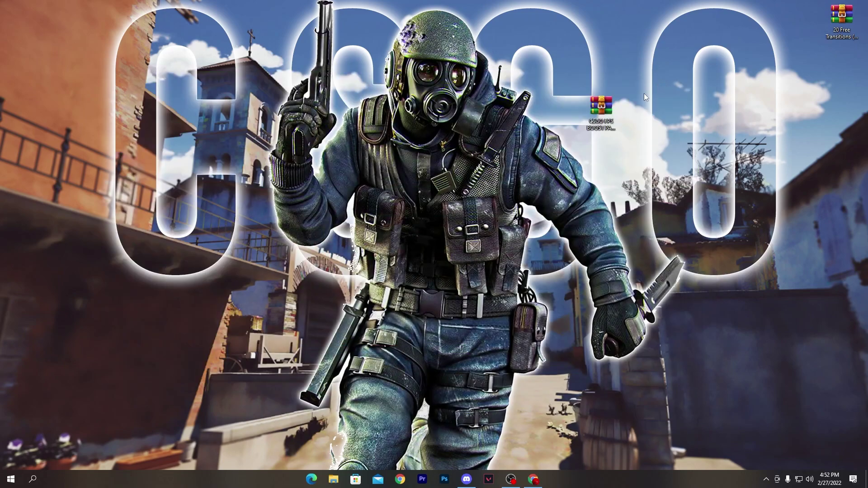
- Extract the CSGO FPS BOOST PACK 2022 archive directly onto the desktop
right_click(599, 105)
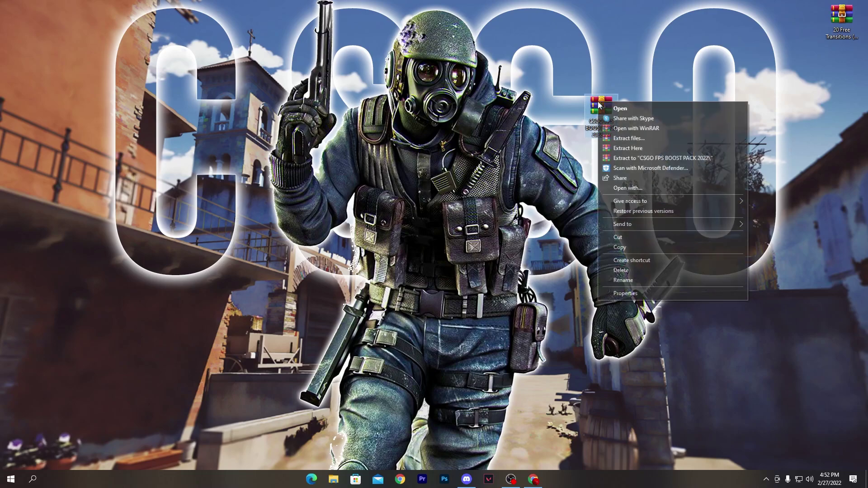
left_click(641, 149)
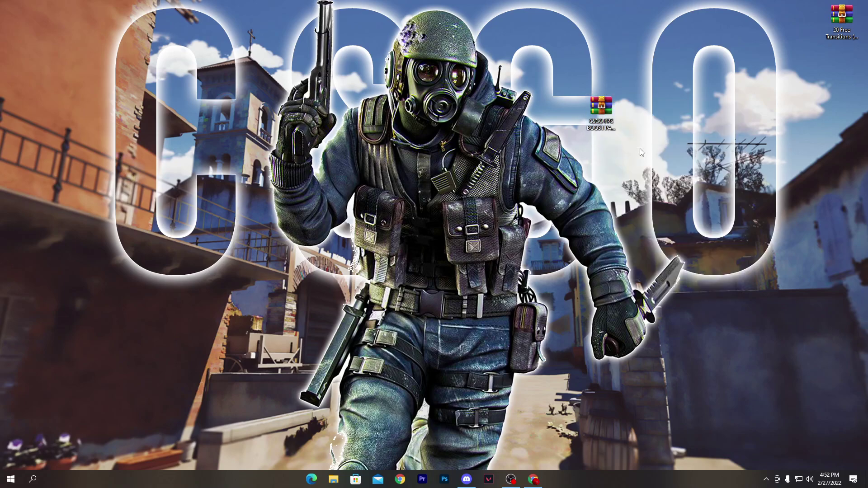
left_click_drag(64, 2, 240, 199)
left_click(302, 105)
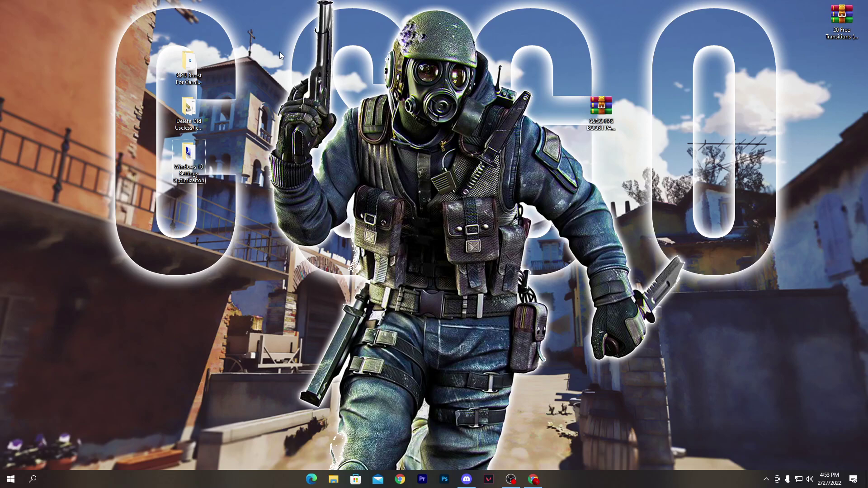
- Install ParkControl from parkcontrolsetup64.exe in the CPU Boost For Gaming UPDATED folder, using English and the C:\Program Files\ParkControl\ destination
double_click(190, 61)
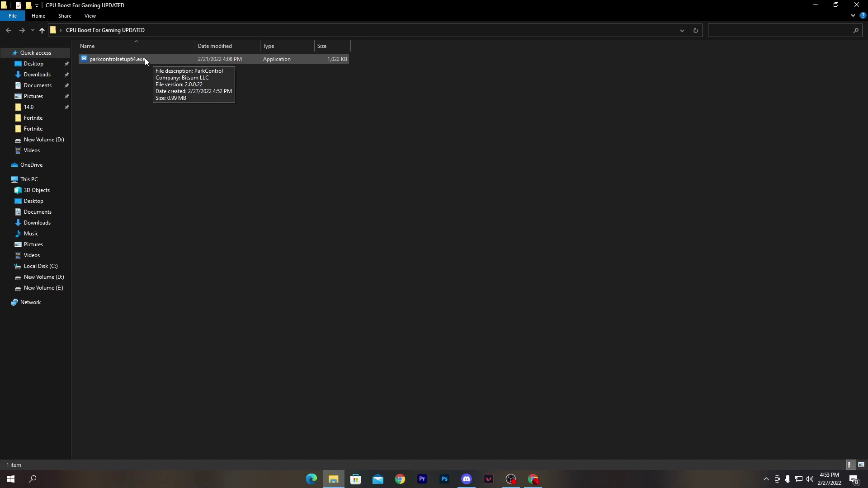
double_click(105, 58)
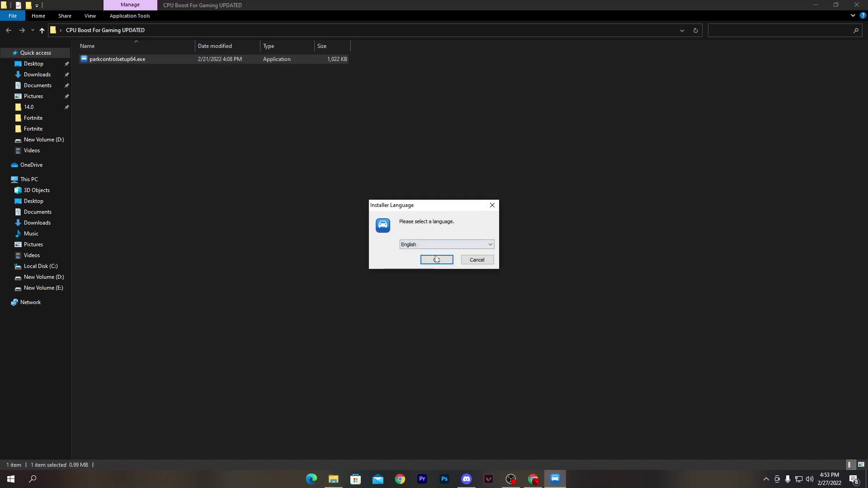
left_click(436, 260)
left_click(486, 312)
left_click(485, 313)
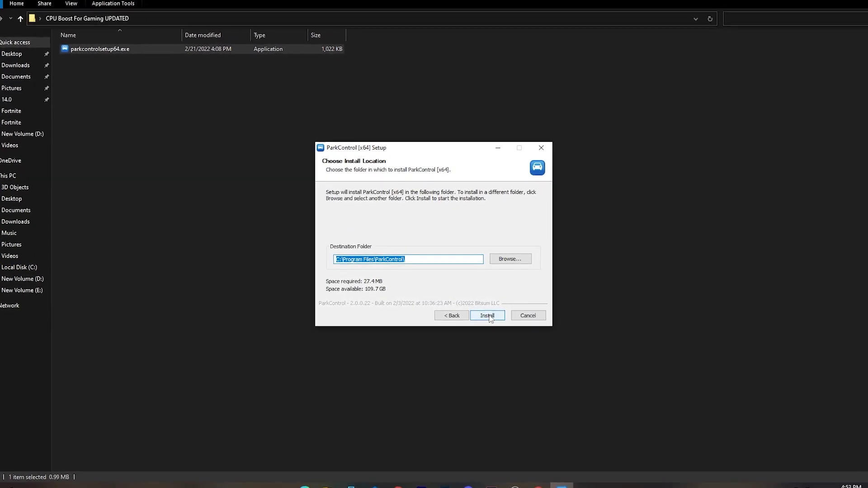
left_click(485, 313)
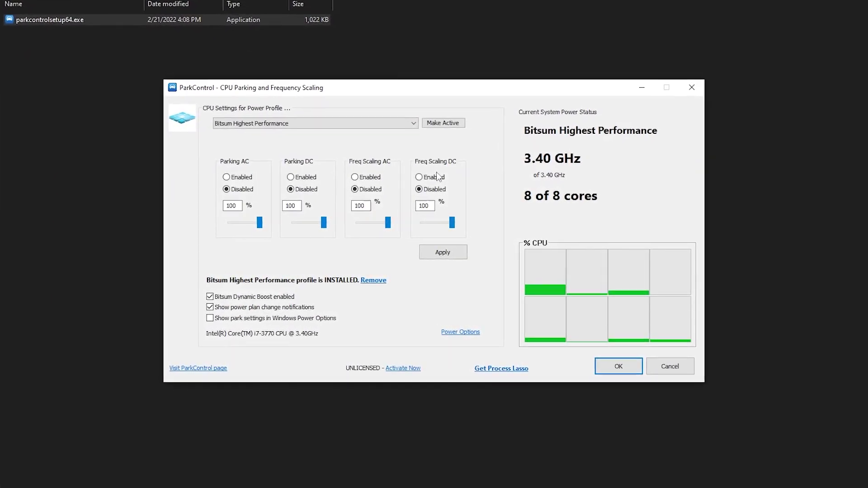
- Make Bitsum Highest Performance the active power profile in ParkControl and apply its CPU settings
left_click(413, 123)
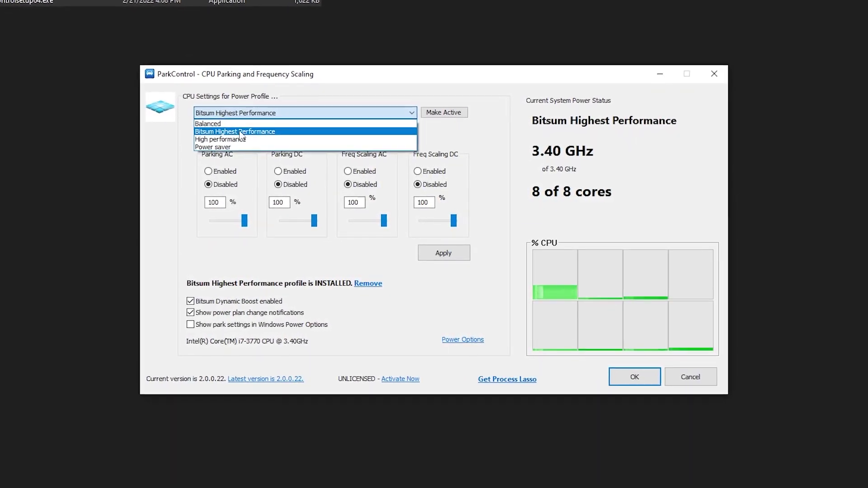
left_click(298, 135)
left_click(444, 111)
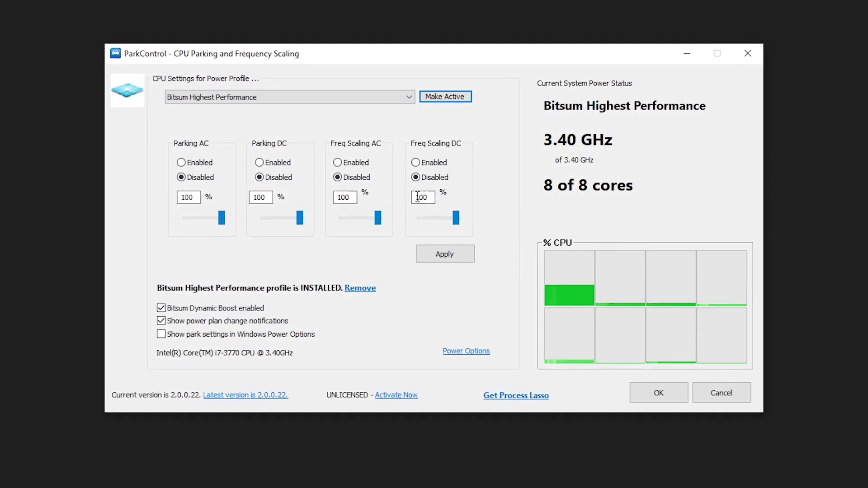
left_click(445, 254)
- Enable Bitsum Dynamic Boost with Bitsum Highest Performance as the idle profile, and confirm the ParkControl settings
left_click(154, 312)
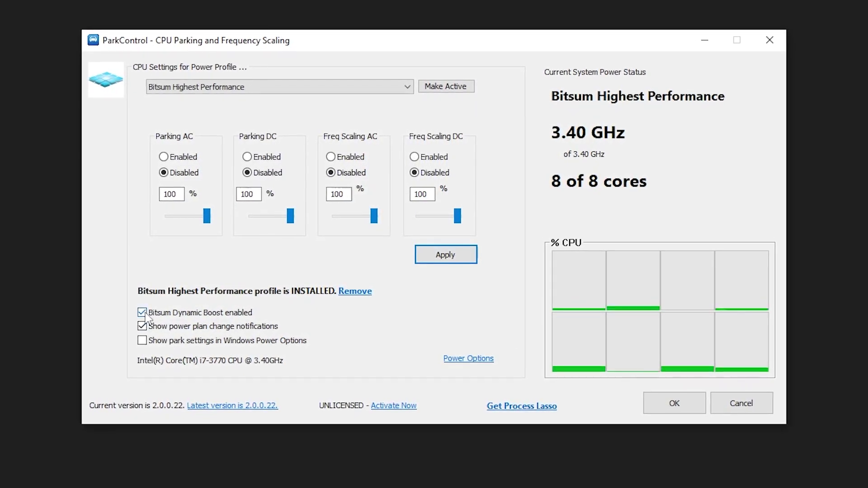
left_click(150, 317)
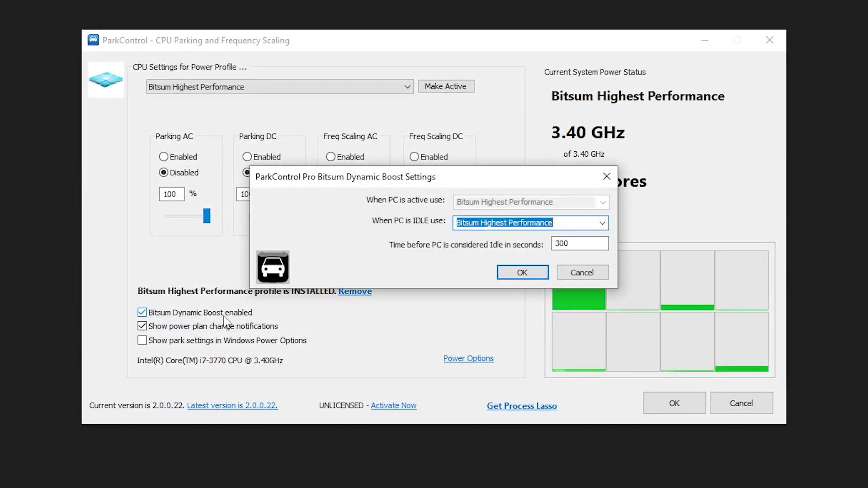
left_click(602, 223)
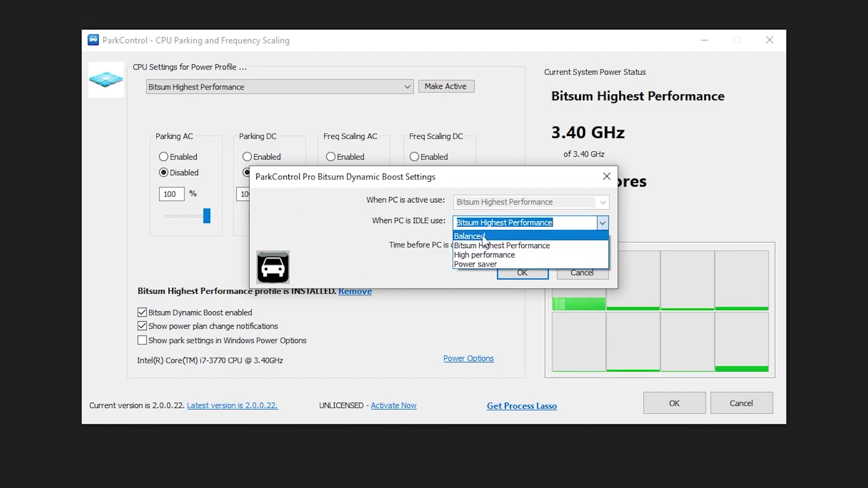
left_click(502, 246)
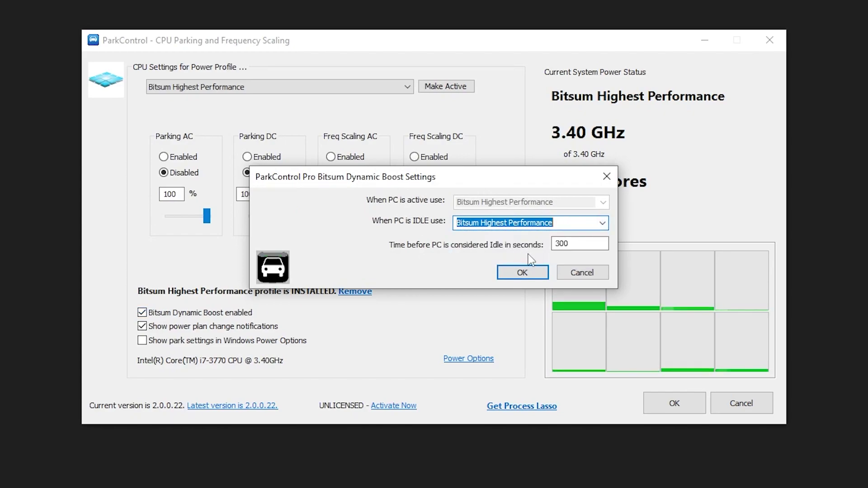
left_click(528, 273)
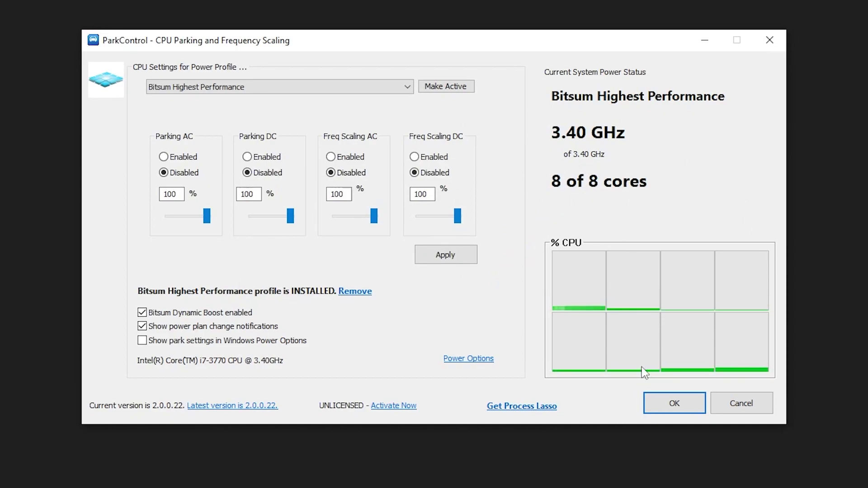
left_click(673, 415)
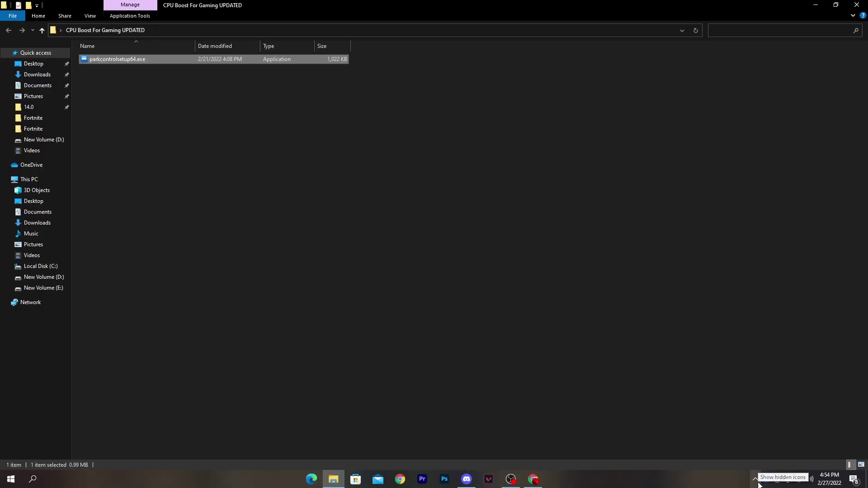
- Check the hidden system tray icons for ParkControl and close the CPU Boost folder
left_click(768, 476)
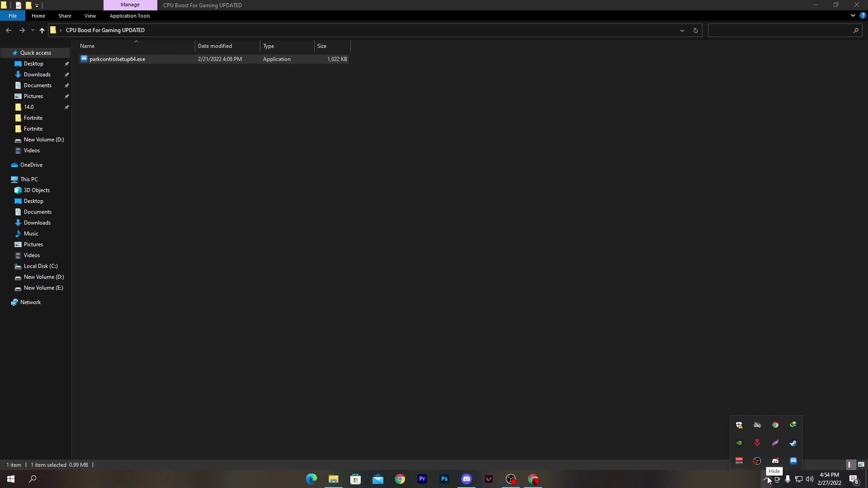
left_click(767, 479)
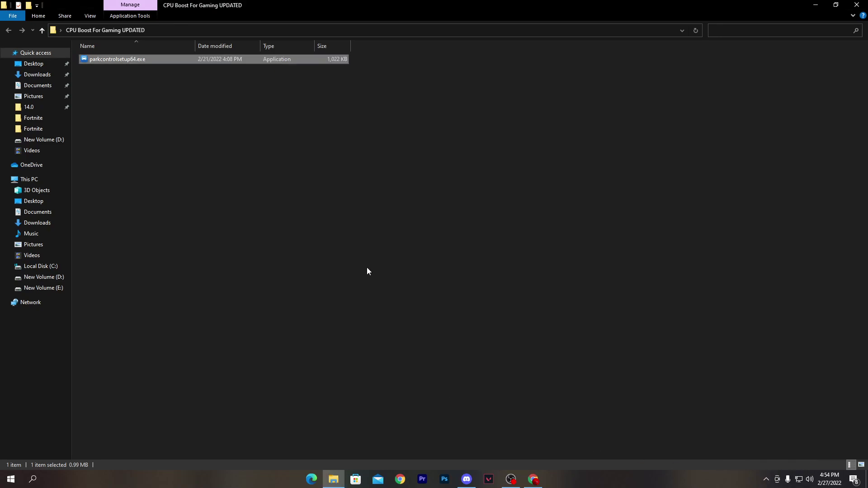
left_click(857, 7)
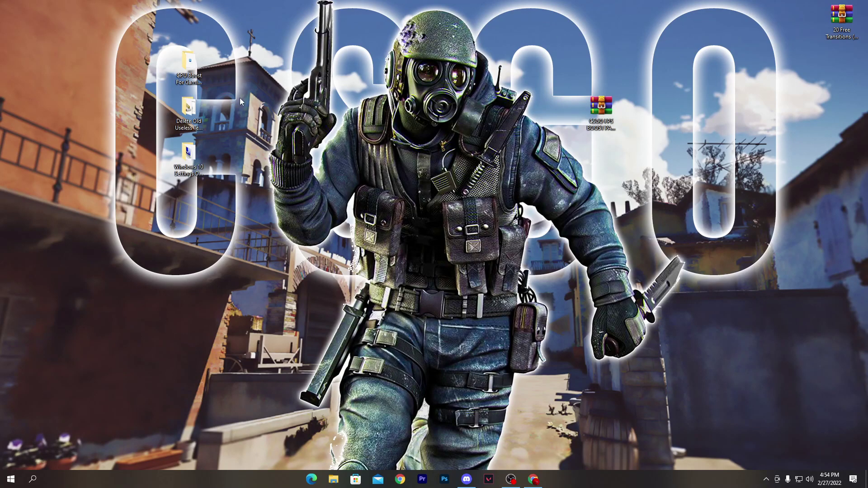
- Run Delete Log Files.bat from the Delete Old Useless Temp File folder and move its console window clear of the file list
double_click(189, 110)
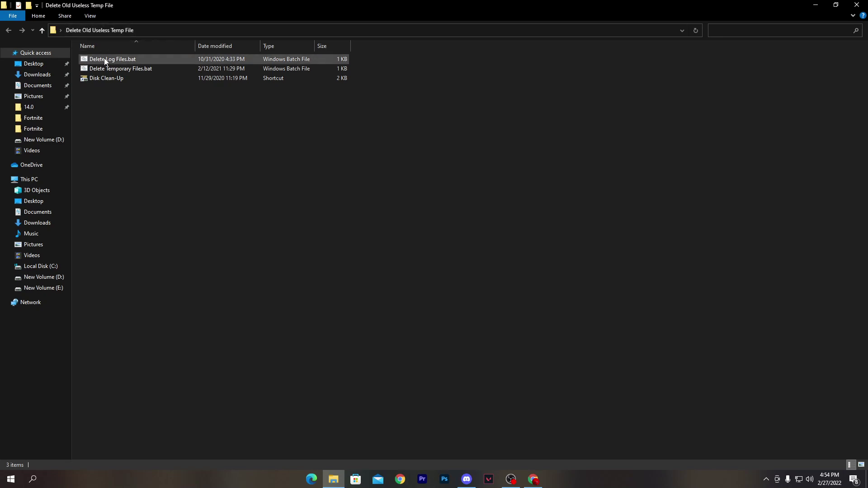
double_click(148, 59)
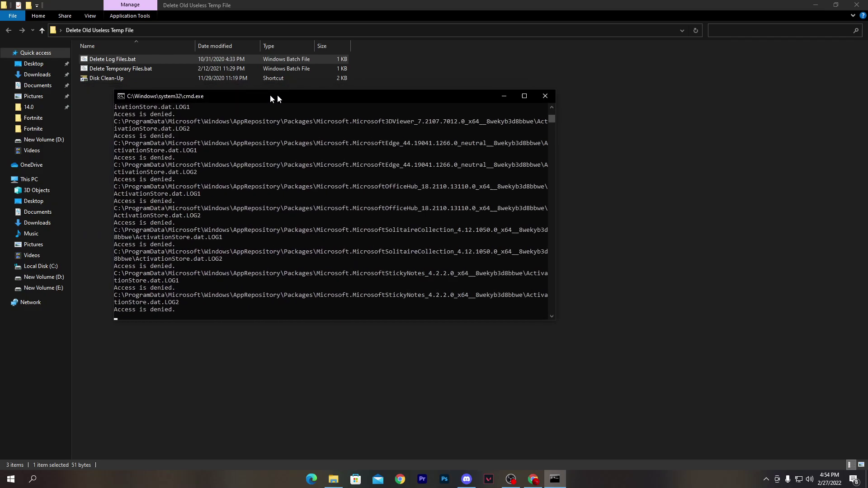
left_click_drag(263, 93, 526, 97)
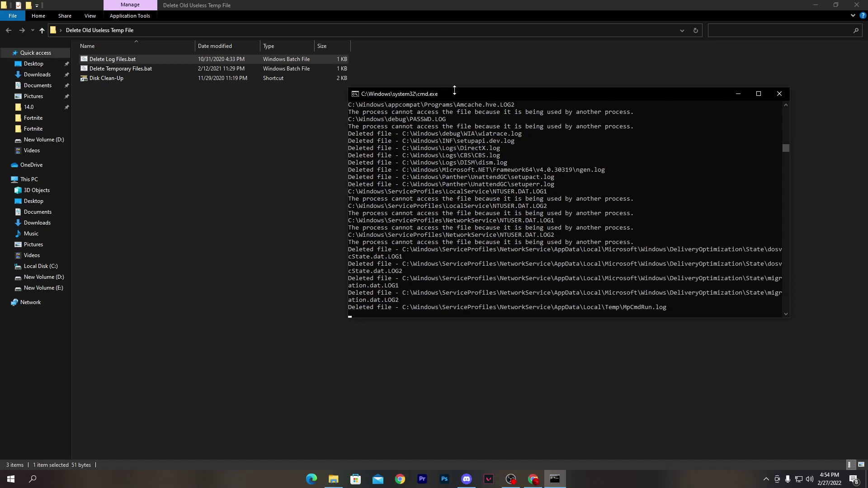
left_click_drag(454, 91, 564, 90)
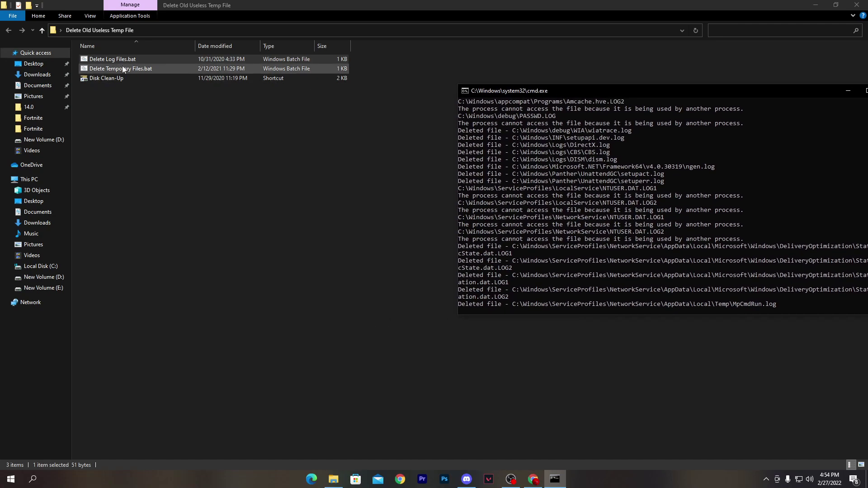
- Run Delete Temporary Files.bat through to its end and close the folder, leaving the log cleanup console running
double_click(152, 67)
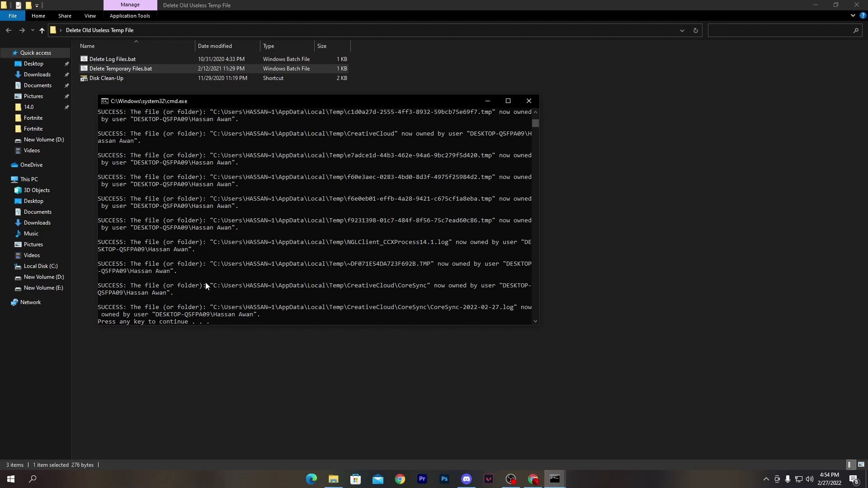
key("Return")
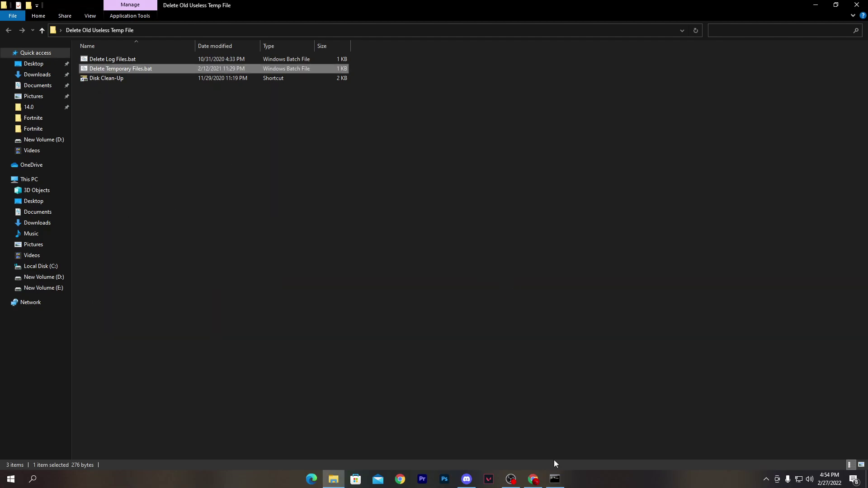
left_click(554, 479)
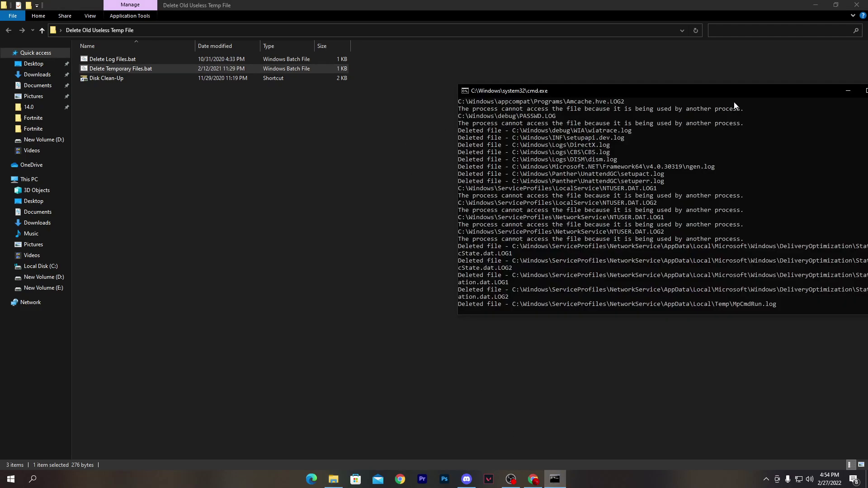
left_click(857, 5)
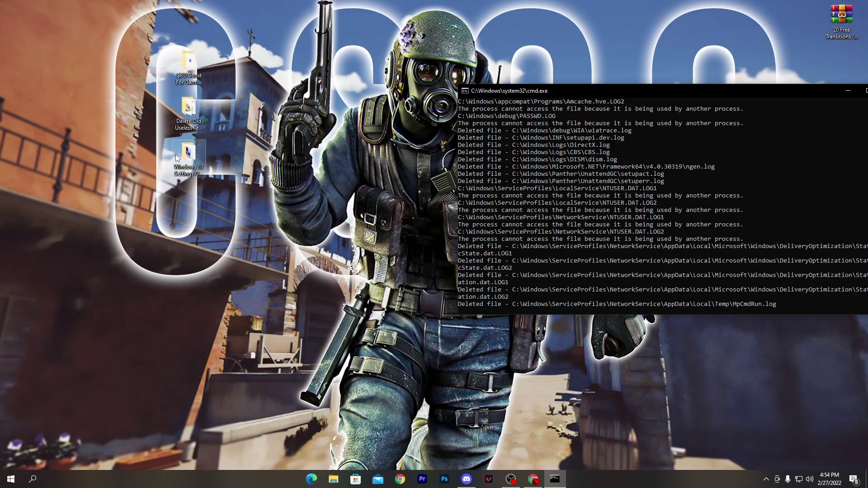
- Use the Background Apps (Turn off) shortcut in the Windows 10 Settings optimization folder to check the background apps permission, and close Settings
left_click(191, 155)
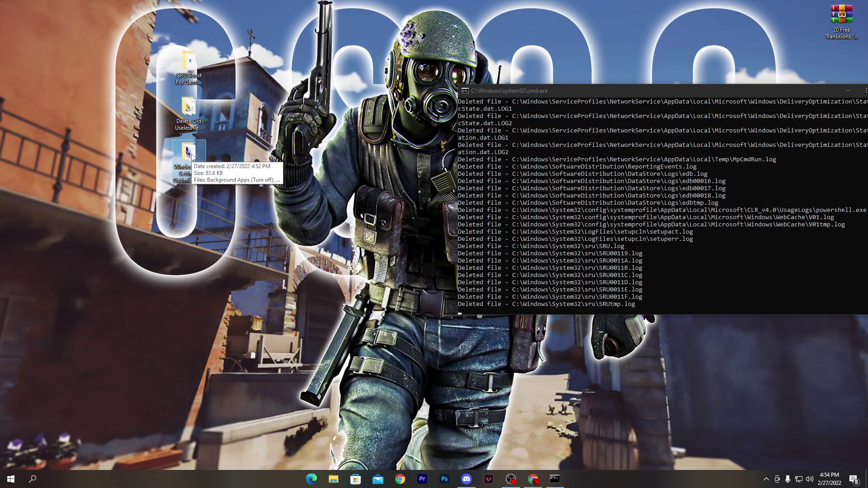
double_click(191, 155)
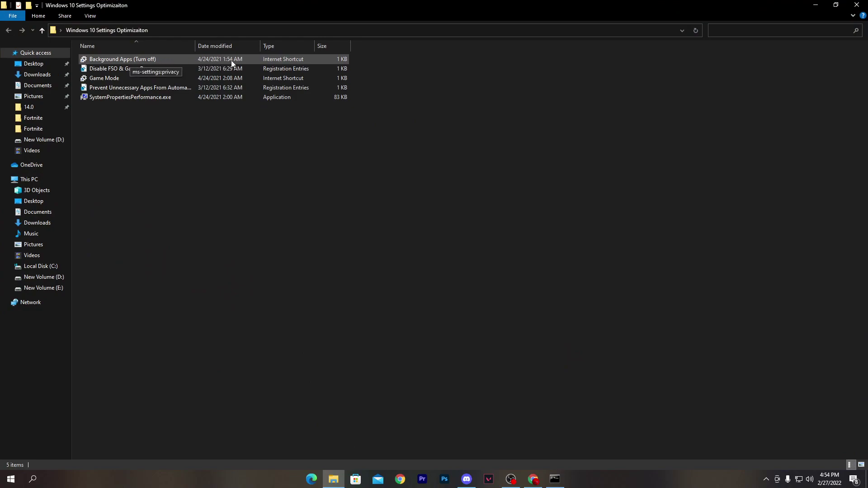
left_click(130, 56)
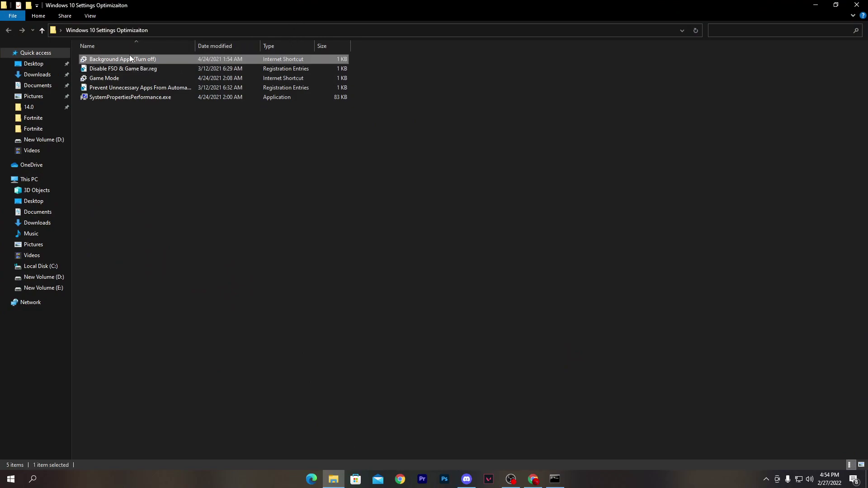
double_click(129, 55)
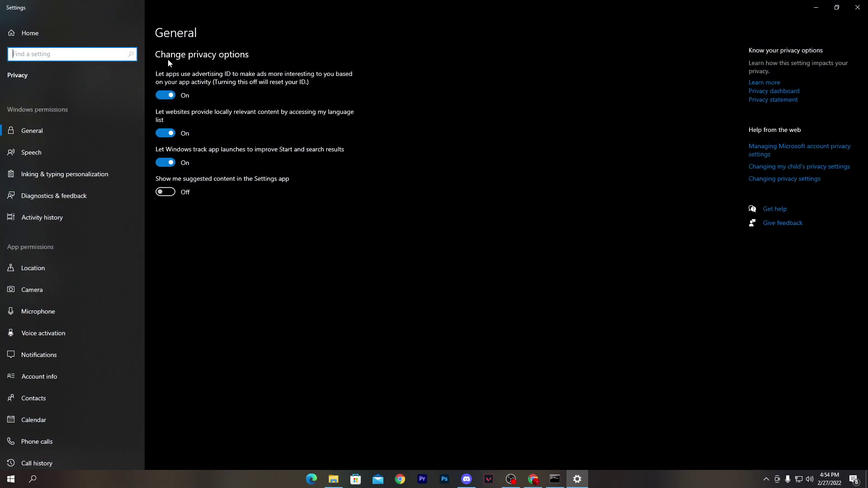
scroll(73, 253, "down", 5)
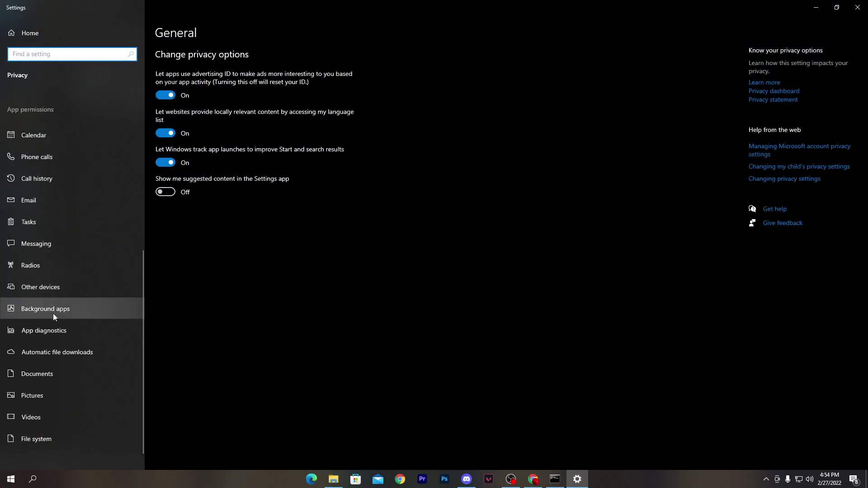
left_click(66, 308)
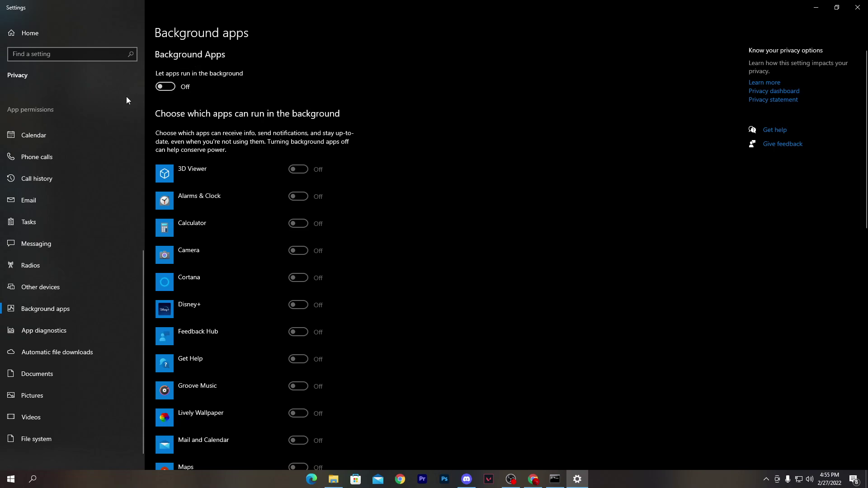
left_click(850, 6)
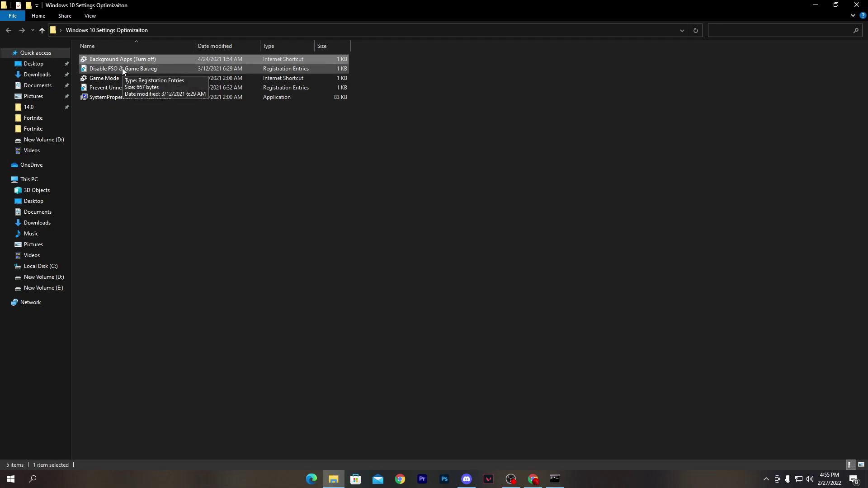
- Merge Disable FSO & Game Bar.reg into the registry, and check the Game Mode setting through its shortcut
double_click(145, 67)
left_click(500, 254)
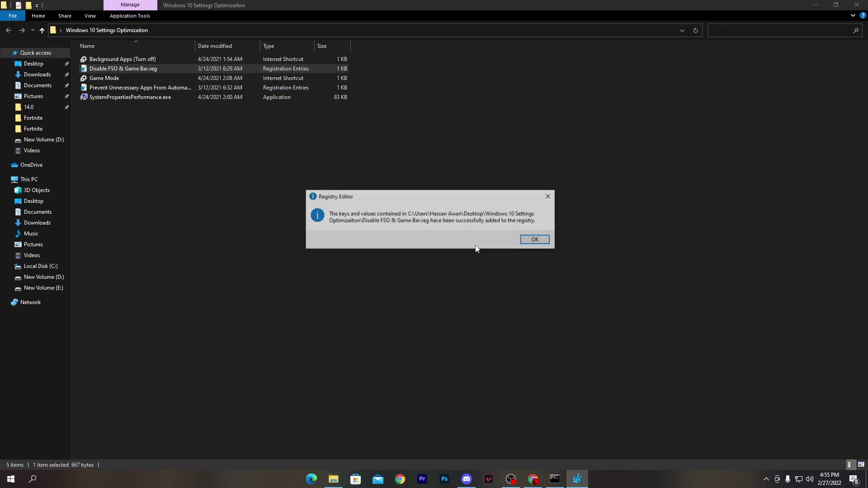
left_click(533, 239)
double_click(96, 80)
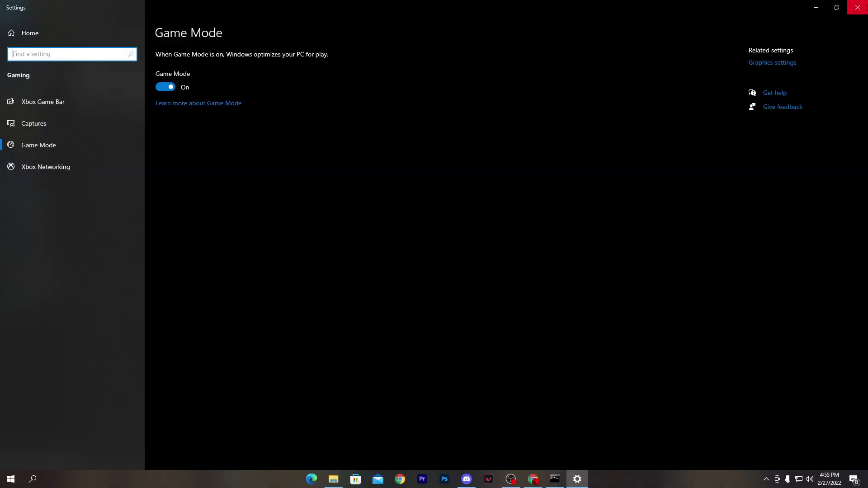
left_click(857, 7)
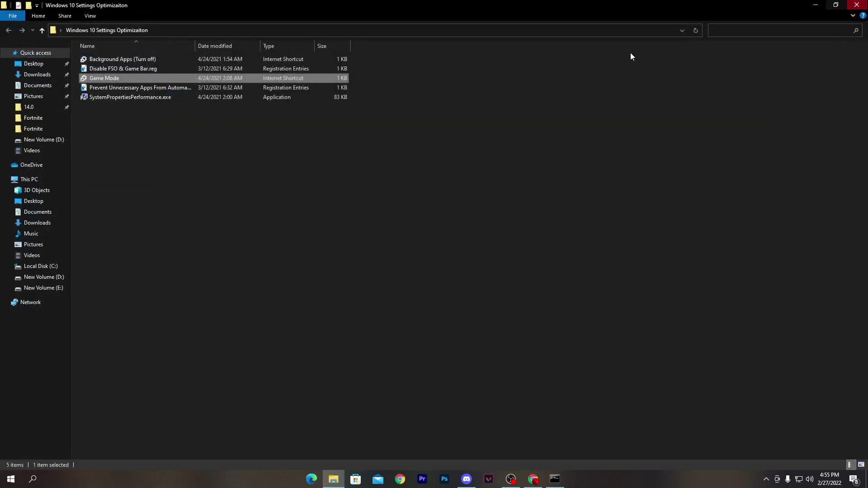
- Merge the Prevent Unnecessary Apps registration file into the registry
double_click(163, 88)
left_click(502, 254)
left_click(541, 244)
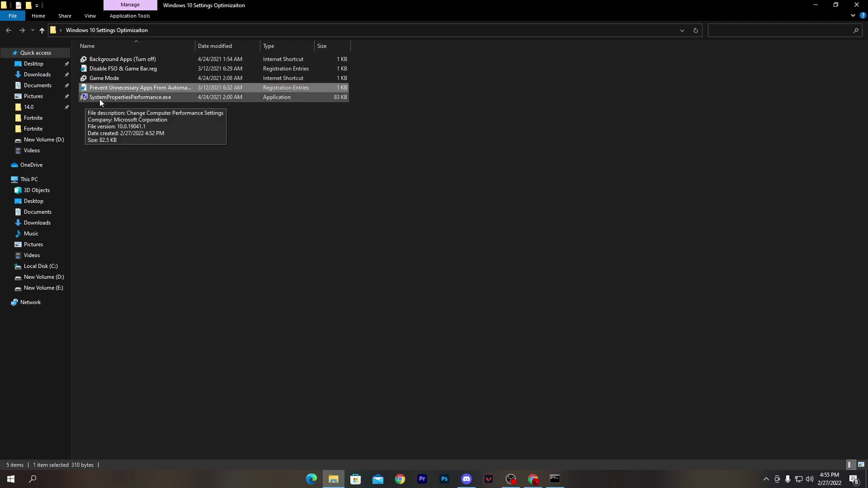
- Run SystemPropertiesPerformance.exe and set the visual effects to Adjust for best performance
double_click(157, 98)
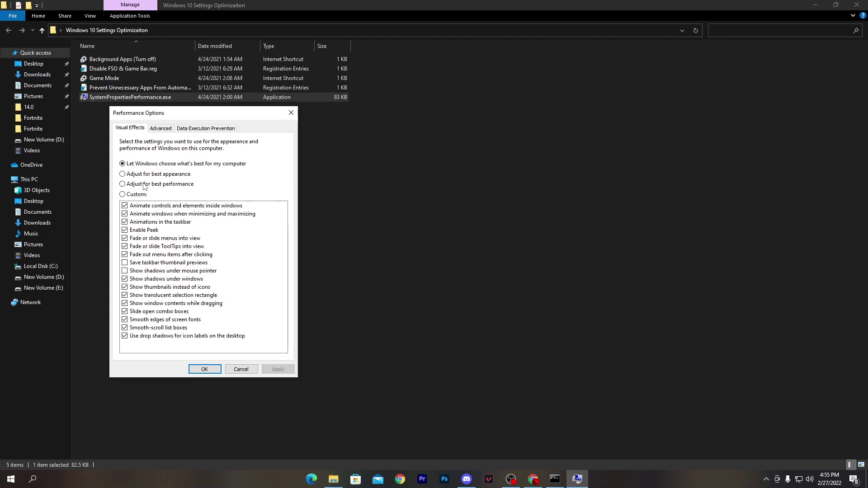
left_click(143, 185)
left_click(204, 370)
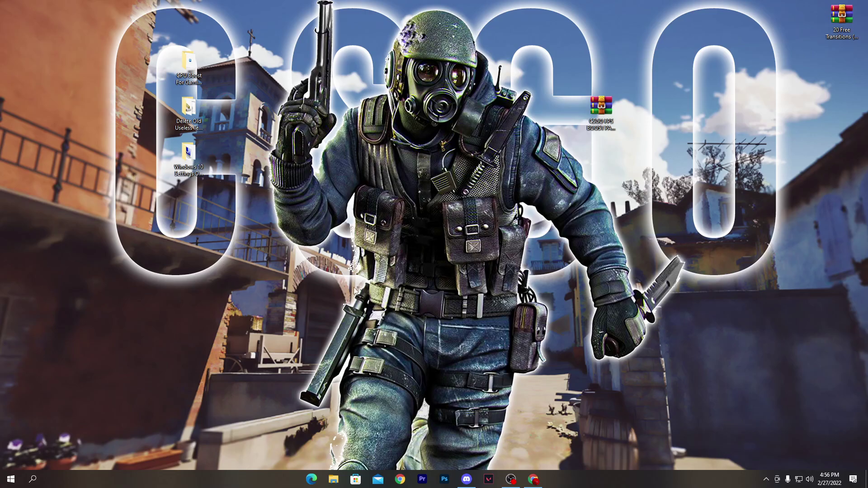
- Turn off the advertising ID, language list access and app launch tracking in the general privacy settings, and close Settings
left_click(10, 478)
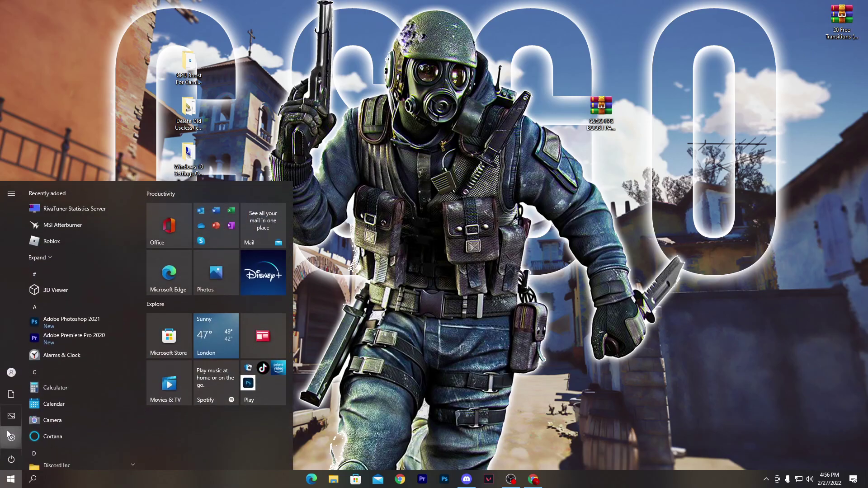
left_click(10, 436)
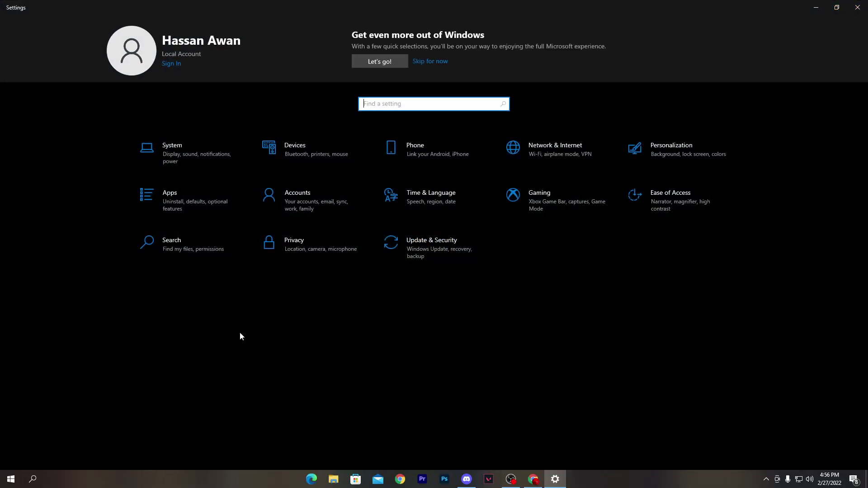
left_click(304, 242)
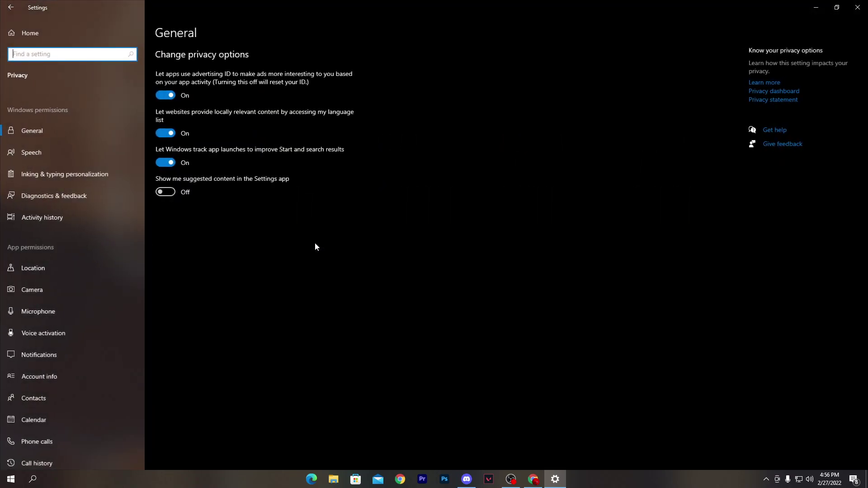
left_click(165, 95)
left_click(165, 133)
left_click(165, 163)
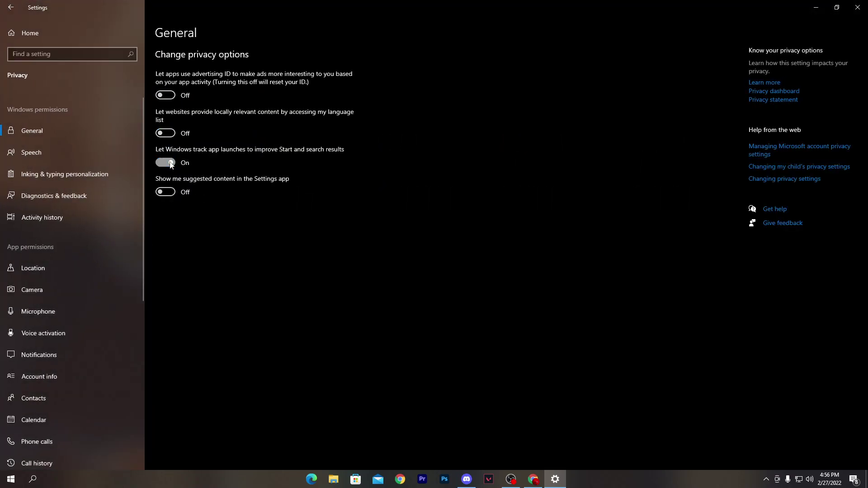
left_click(857, 7)
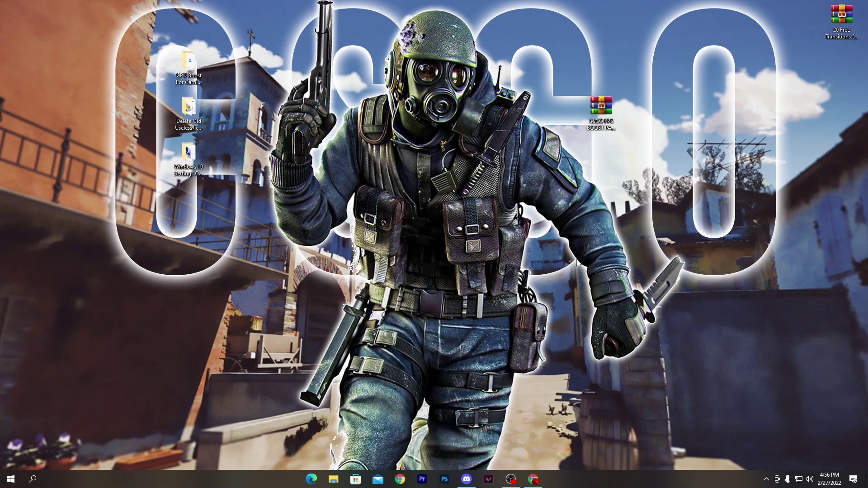
- Look over the drives in This PC and check the contents of New Volume (D:) for the Steam library folder
left_click(334, 479)
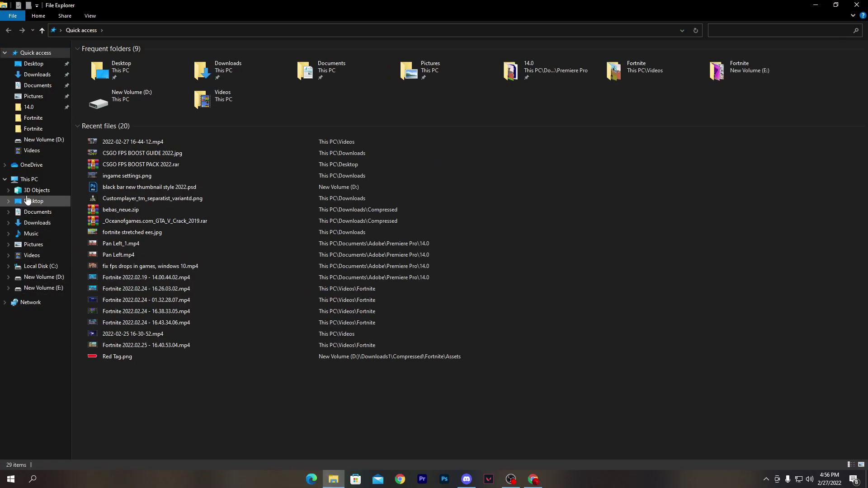
left_click(27, 181)
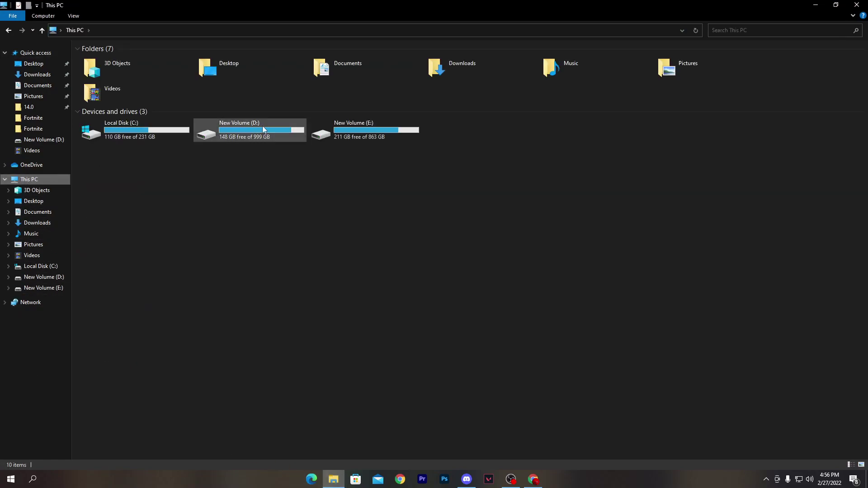
left_click_drag(90, 174, 476, 130)
left_click(140, 144)
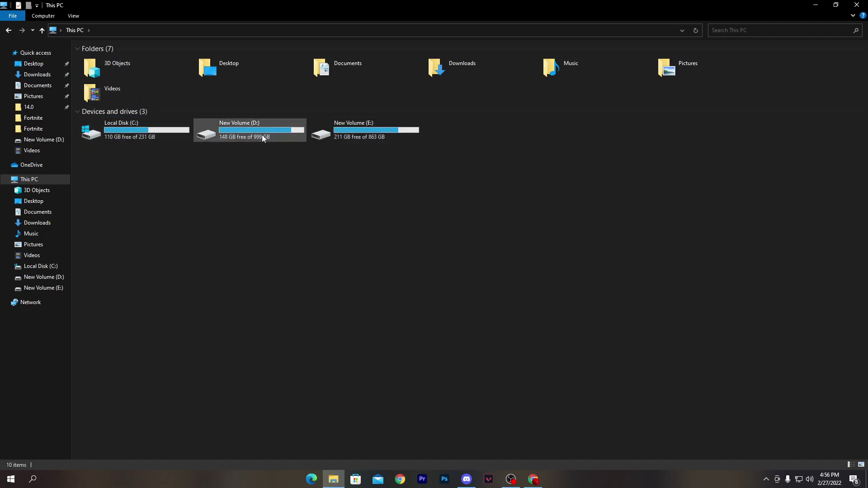
mouse_move(263, 137)
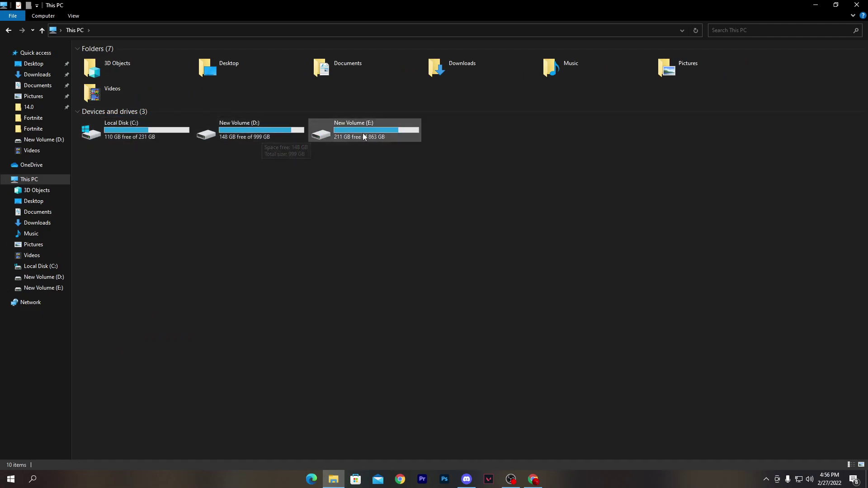
mouse_move(363, 136)
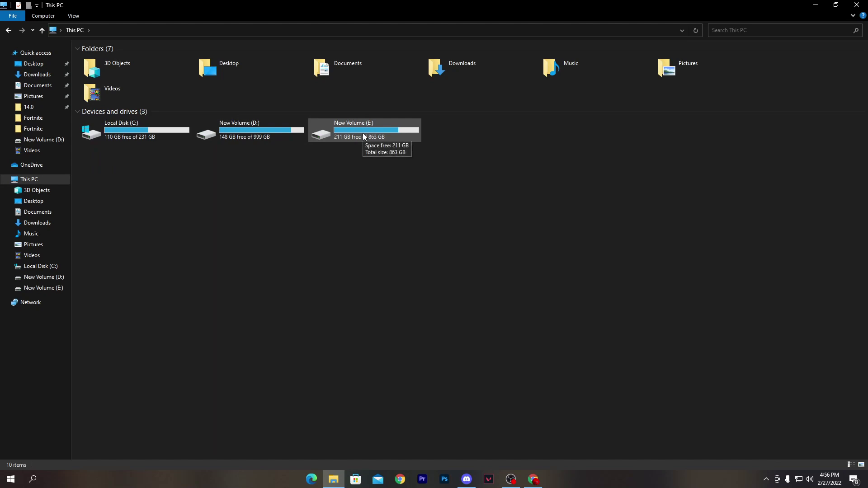
double_click(228, 126)
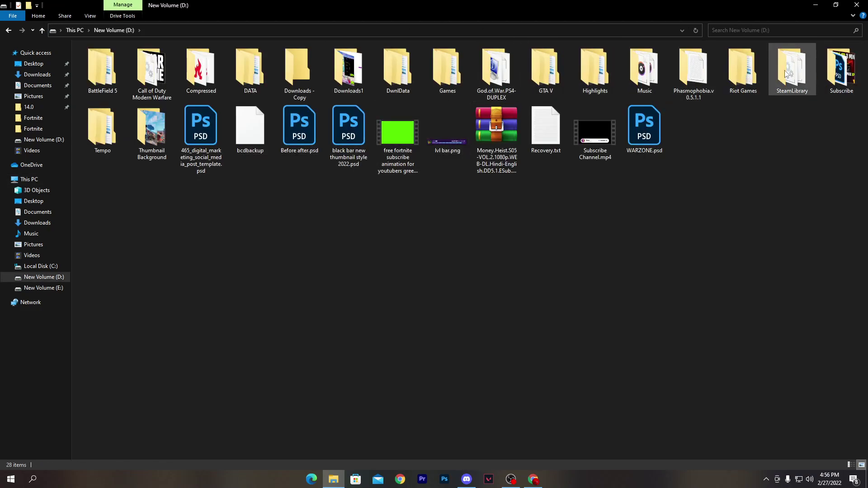
key("BackSpace")
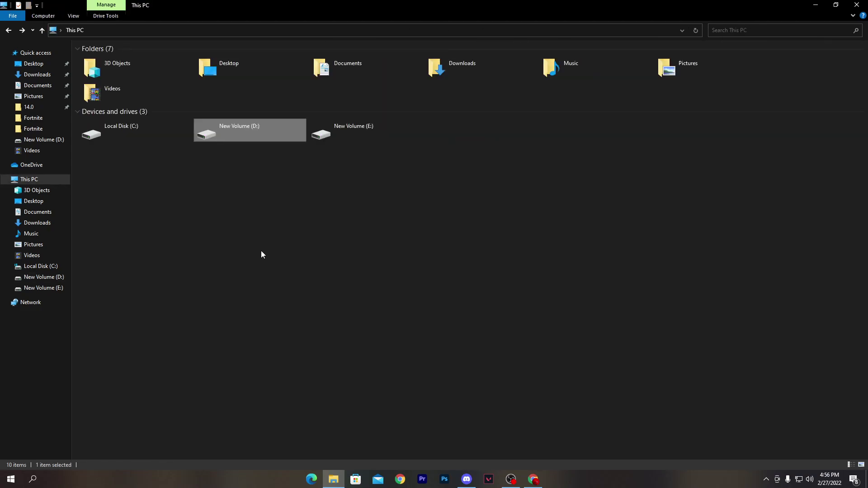
- Optimize the New Volume (D:) hard disk from its drive properties, and close the drive dialogs and File Explorer
right_click(240, 132)
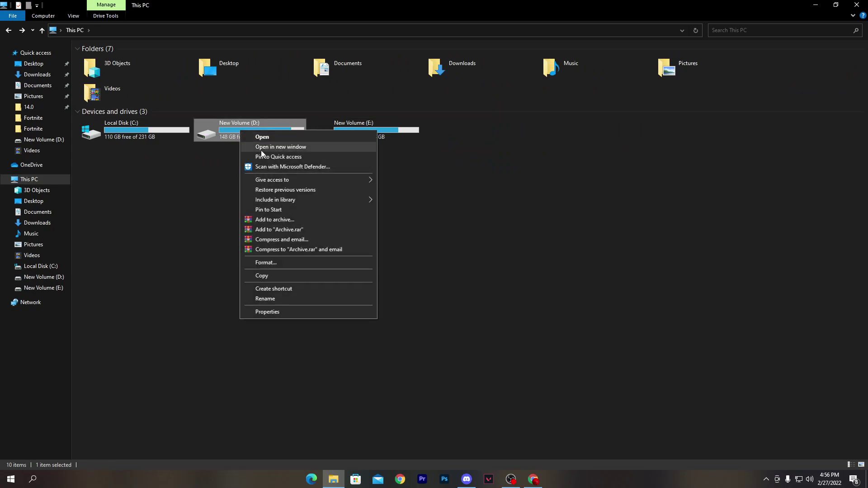
left_click(253, 311)
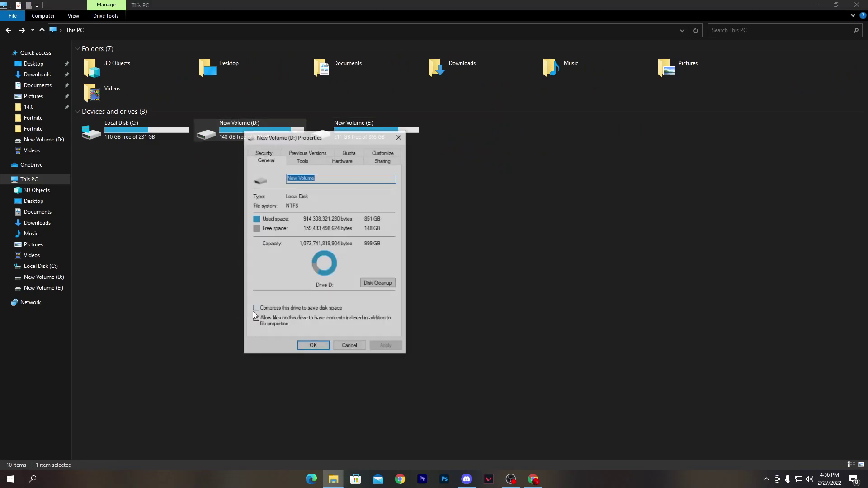
left_click(311, 162)
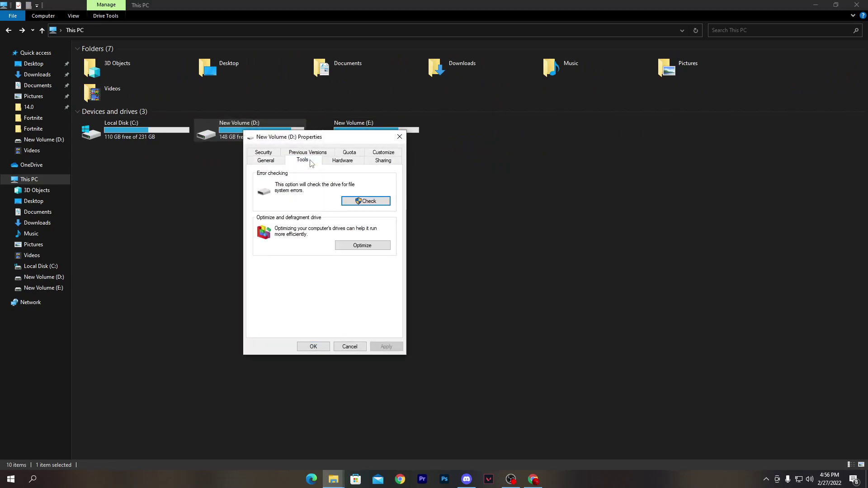
left_click(362, 246)
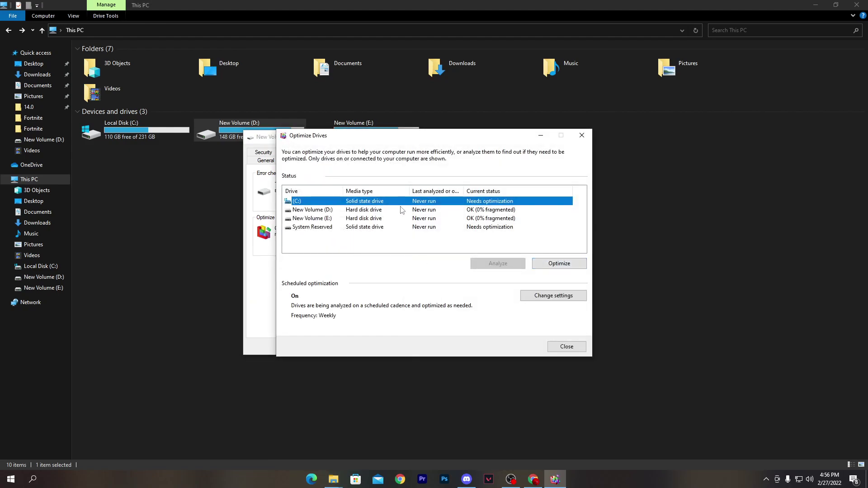
left_click(324, 211)
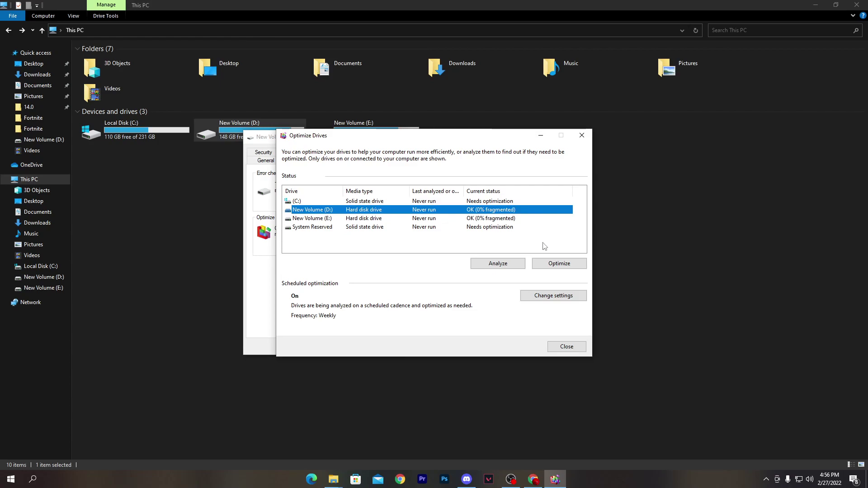
left_click(555, 263)
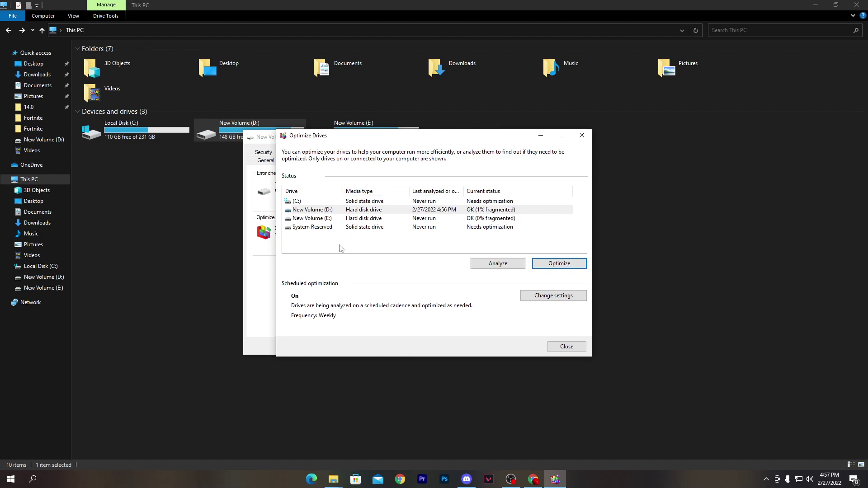
left_click(579, 138)
left_click(400, 138)
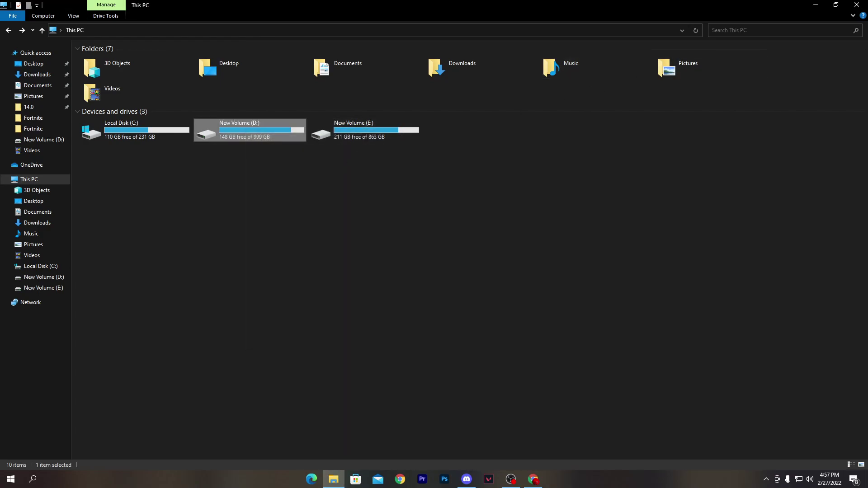
left_click(856, 4)
- Open the Graphics settings page from the desktop's display settings
right_click(376, 183)
mouse_move(396, 271)
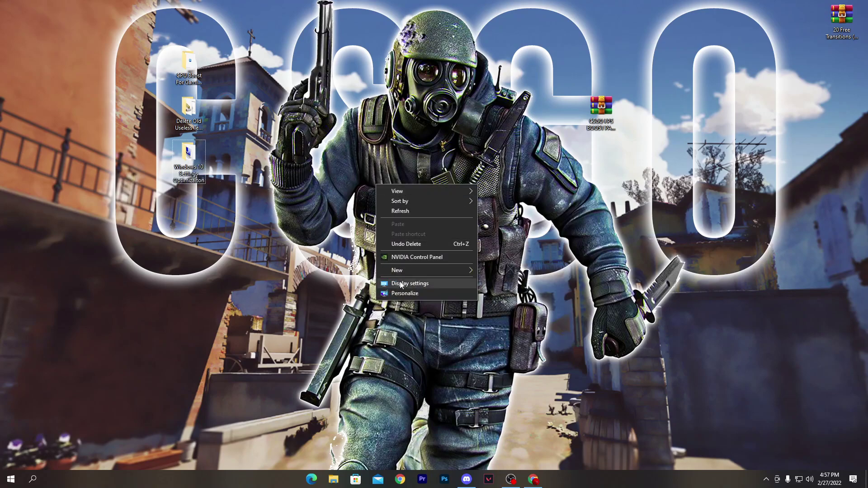
left_click(408, 283)
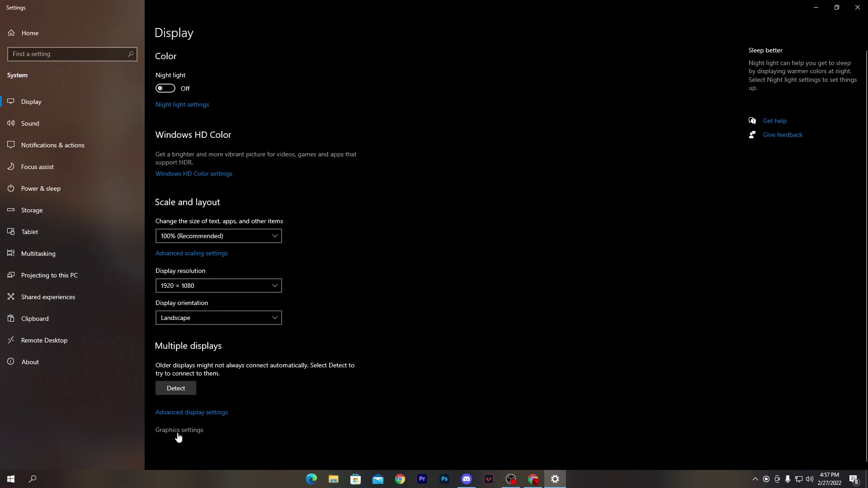
left_click(177, 432)
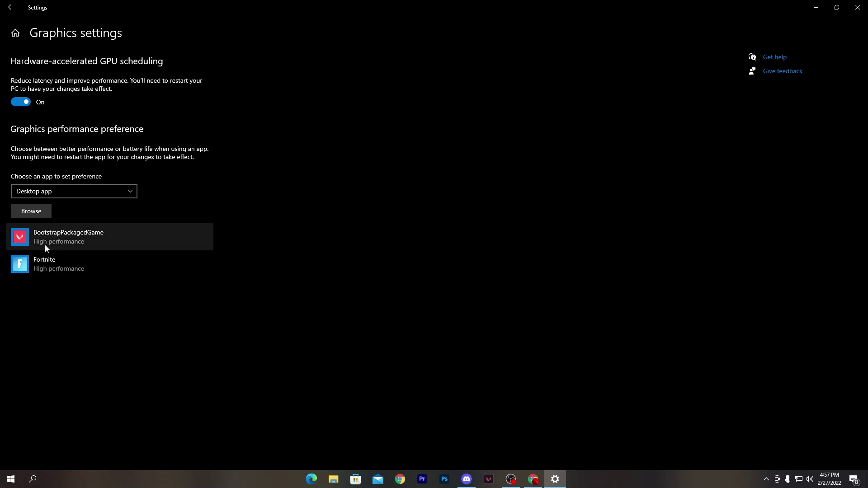
- Browse New Volume (D:) for a game executable to add to the graphics performance preferences, and cancel the selection
left_click(29, 208)
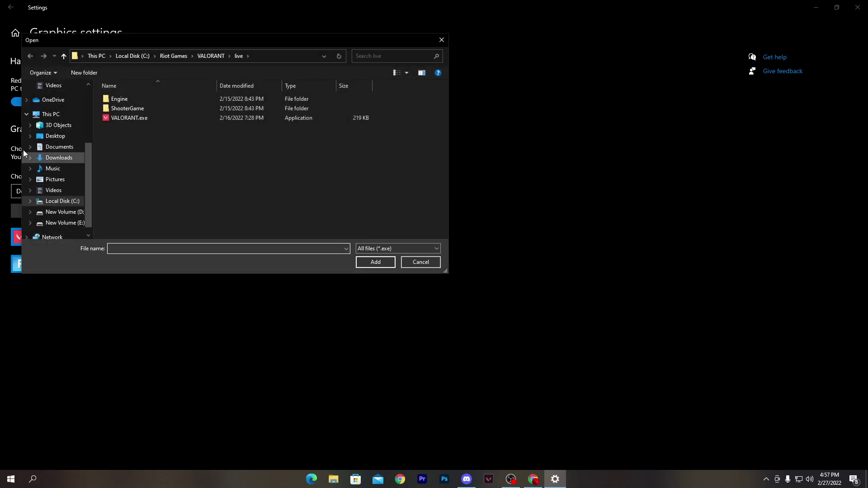
left_click(55, 212)
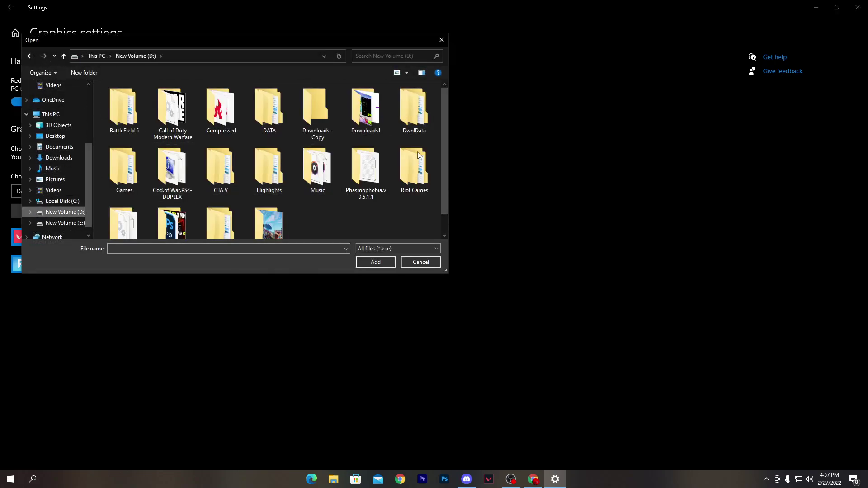
left_click(442, 39)
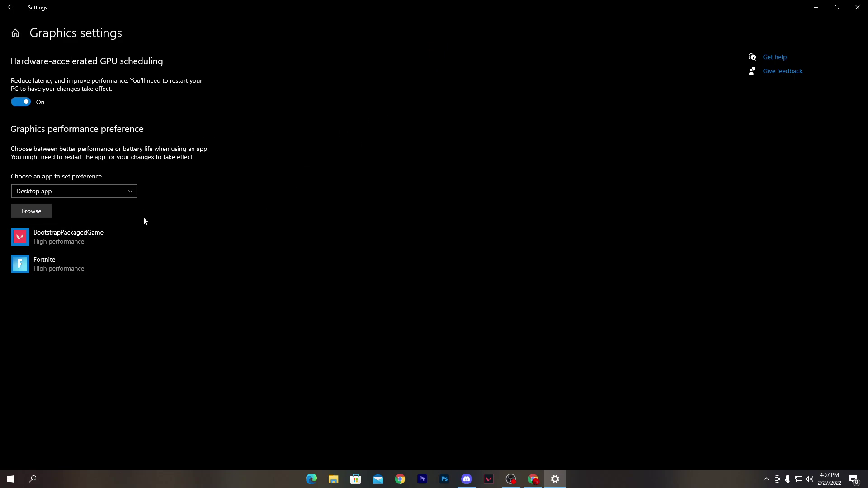
- Save High performance as the graphics preference for Fortnite and close Settings
left_click(83, 269)
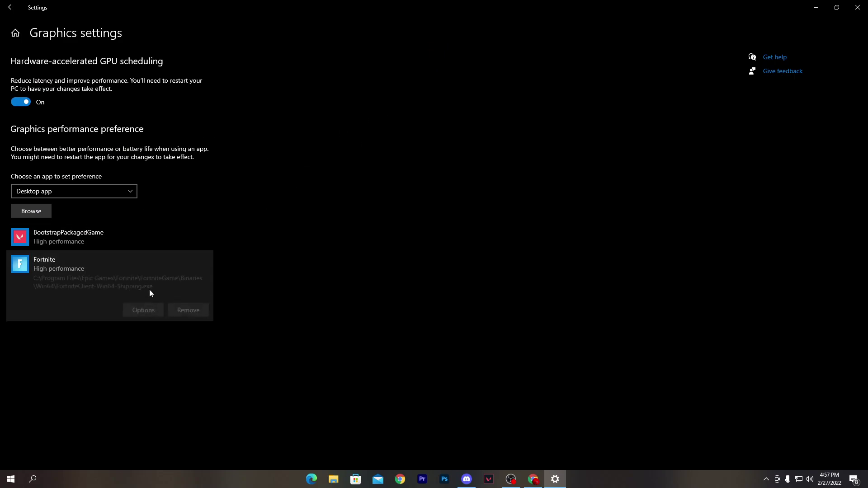
left_click(138, 315)
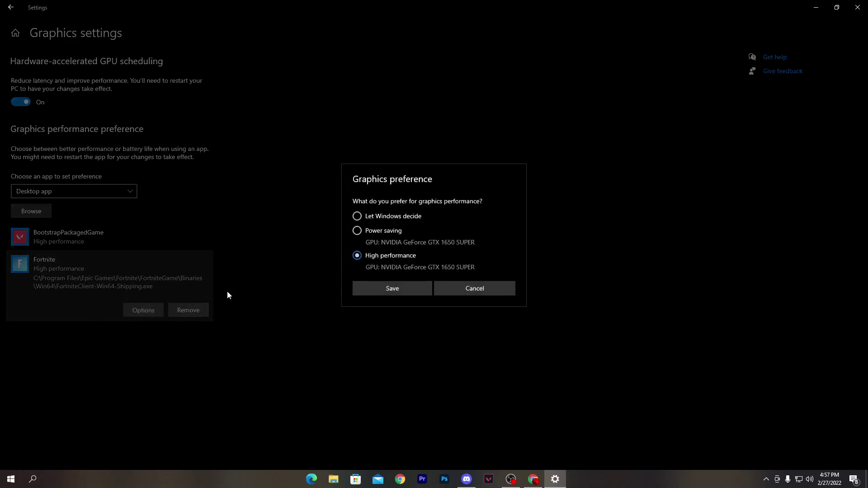
left_click(392, 288)
left_click(858, 8)
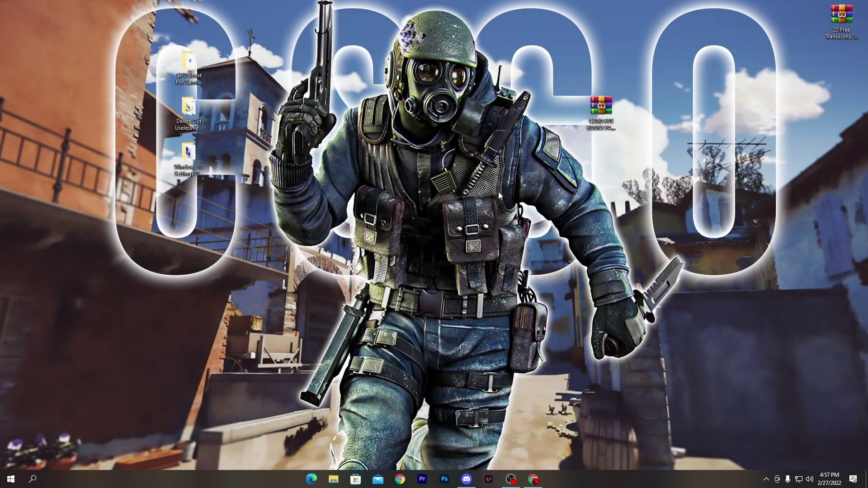